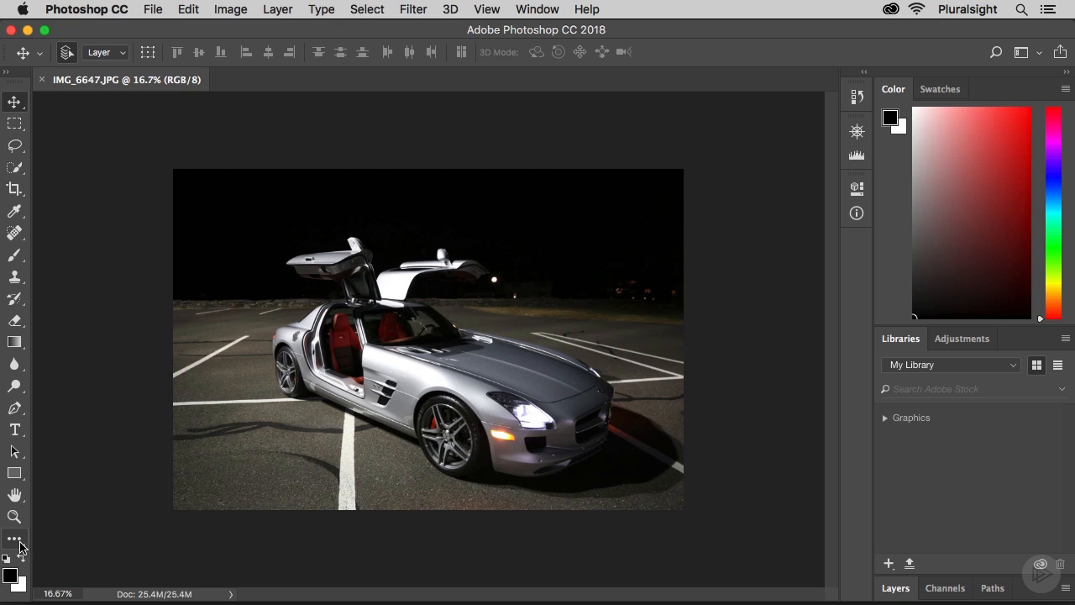
# Customize the toolbar by moving the Artboard Tool, Lasso Tool and the Quick Selection/Magic Wand group into Extra Tools
pyautogui.click(19, 543)
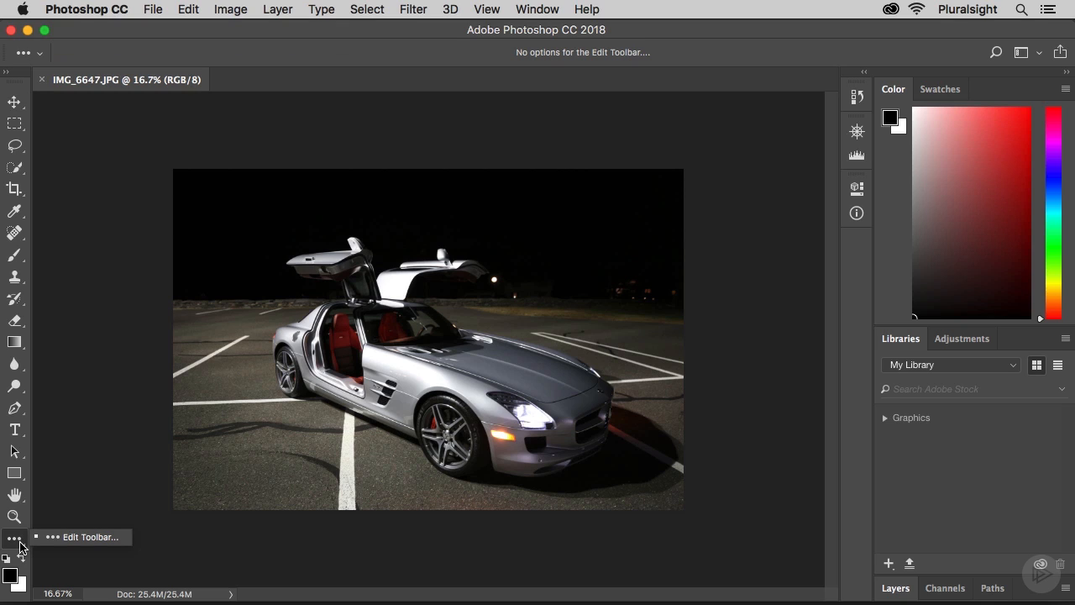
pyautogui.click(84, 540)
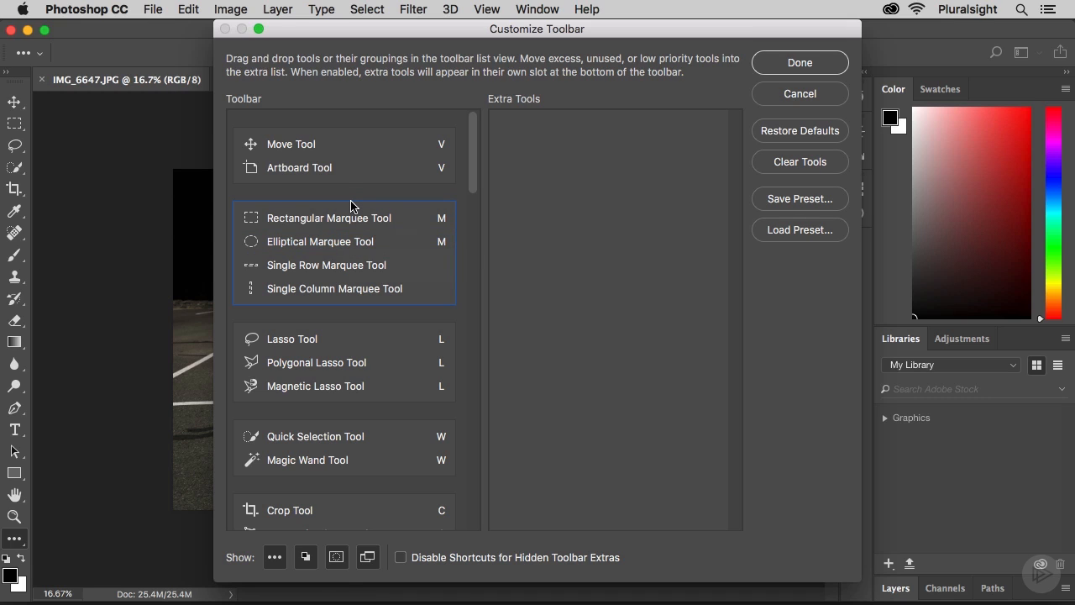
pyautogui.click(305, 172)
pyautogui.moveTo(301, 172); pyautogui.dragTo(577, 141)
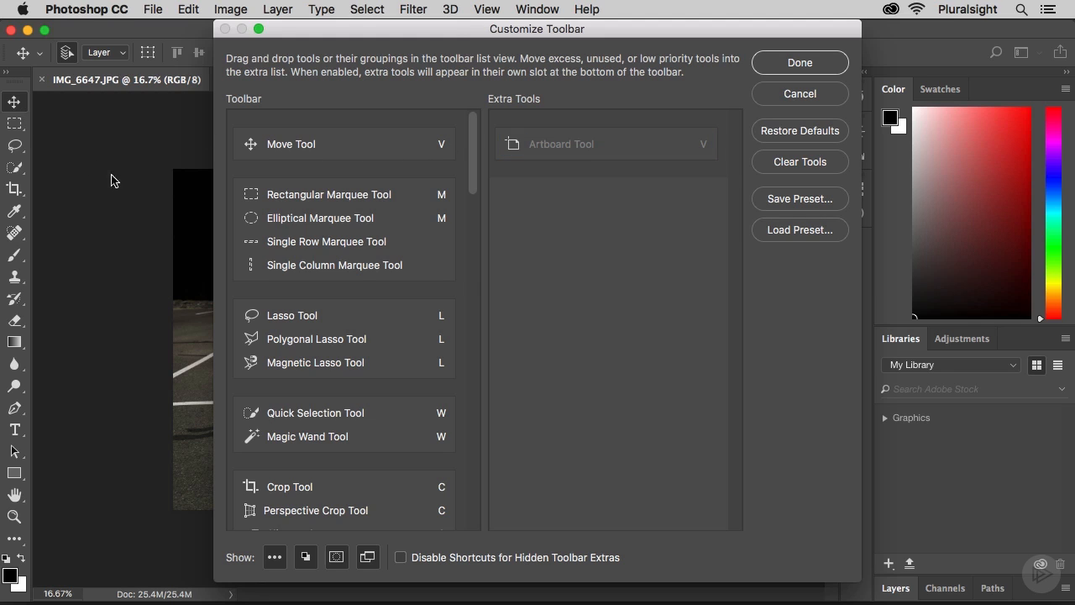
pyautogui.moveTo(293, 321)
pyautogui.mouseDown()
pyautogui.moveTo(543, 244)
pyautogui.moveTo(554, 194)
pyautogui.mouseUp()
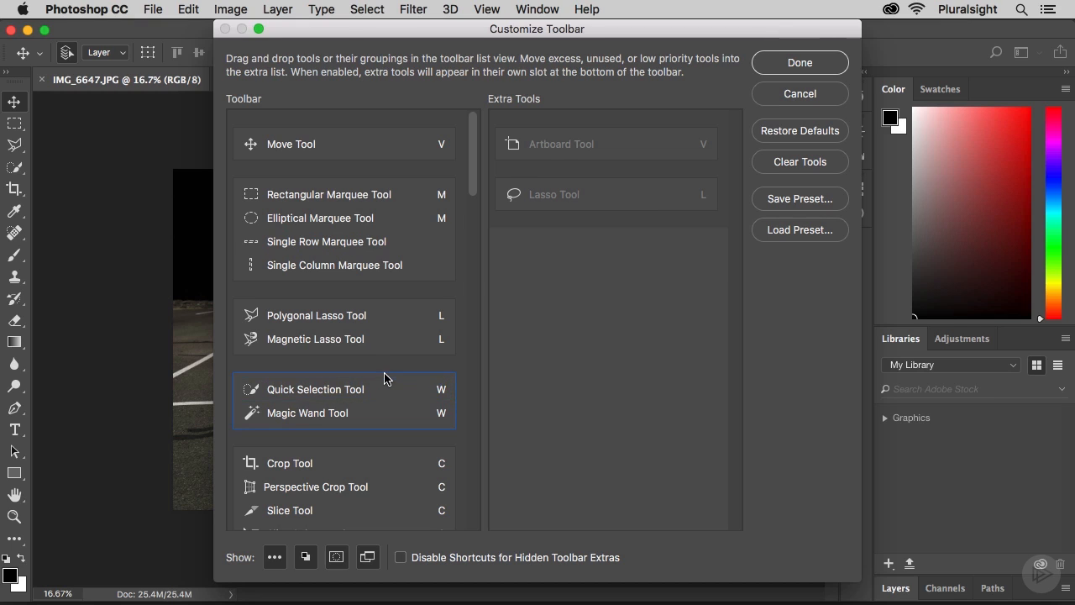
pyautogui.moveTo(384, 379); pyautogui.dragTo(641, 269)
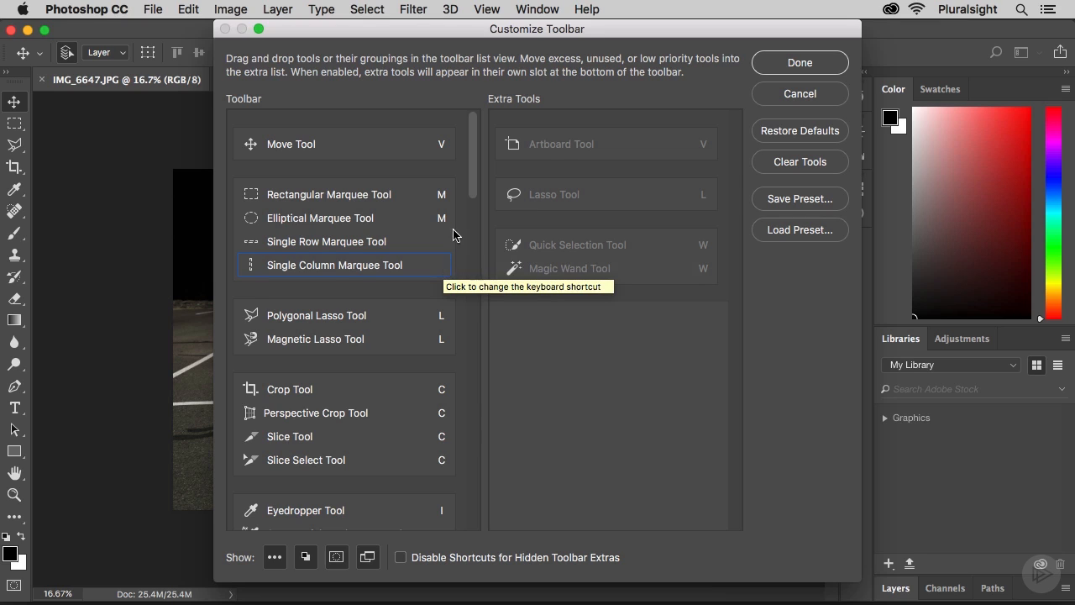
# Set the Move Tool's keyboard shortcut to V and apply the toolbar customization
pyautogui.click(442, 144)
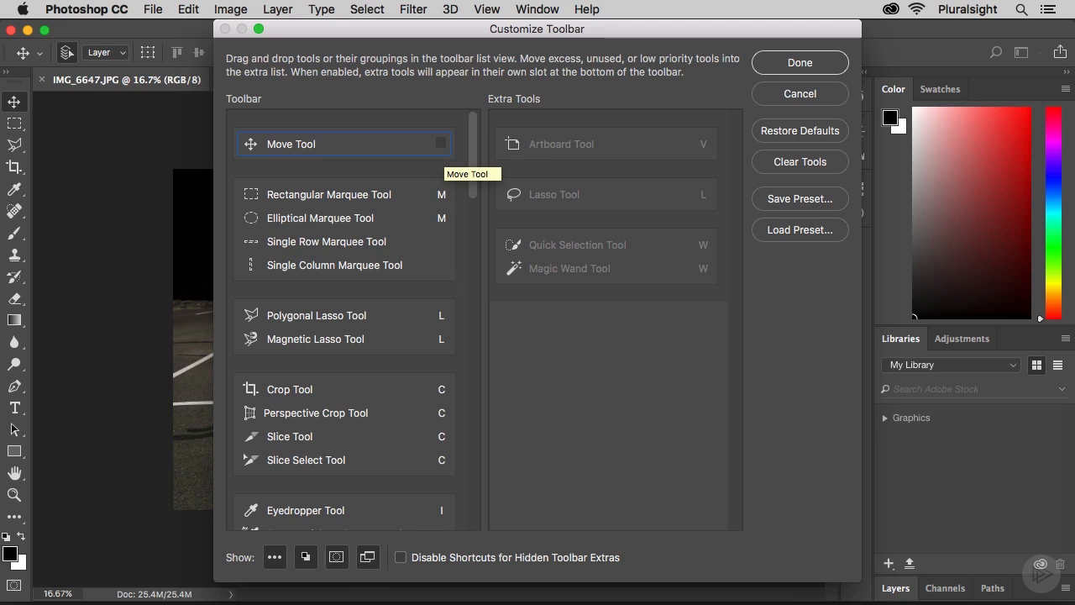
pyautogui.write('V')
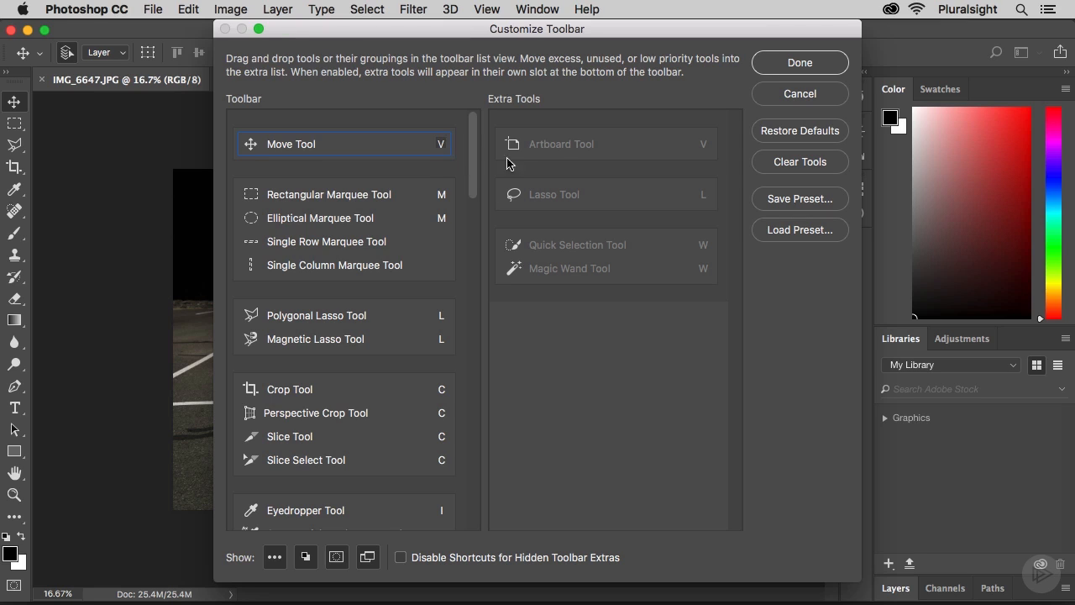
pyautogui.click(771, 69)
pyautogui.click(774, 65)
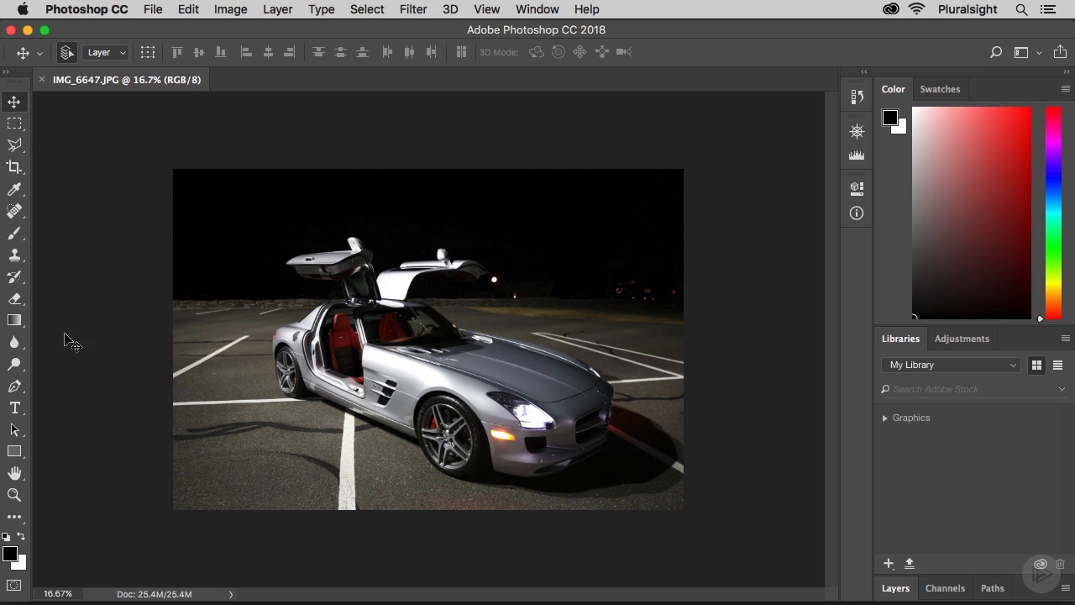
# Reopen the toolbar customization, then hide and re-show the foreground/background colors, Quick Mask and Screen Mode controls
pyautogui.click(25, 520)
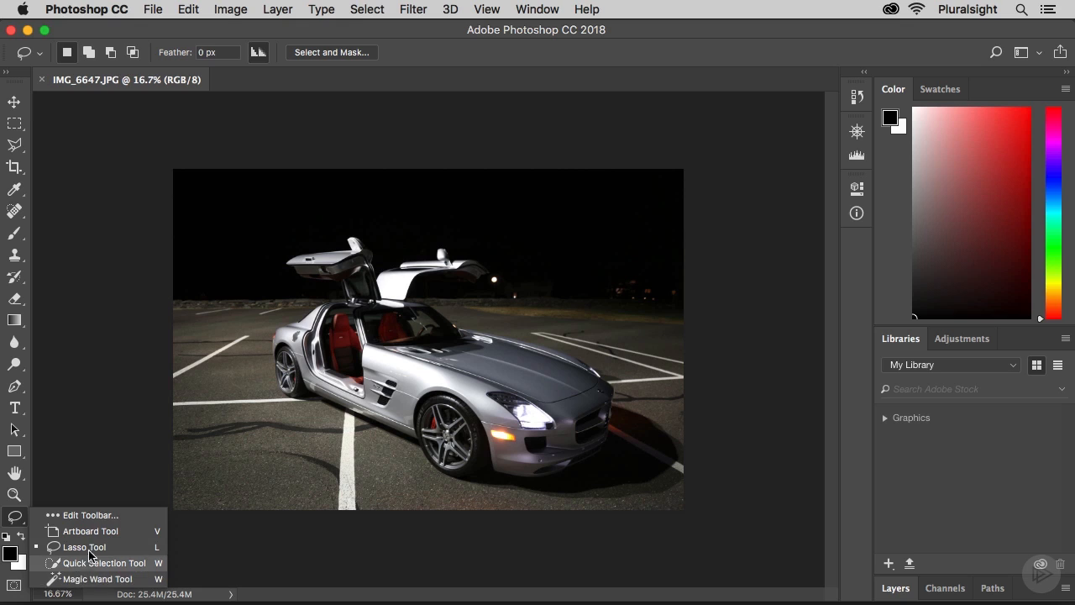
pyautogui.click(95, 521)
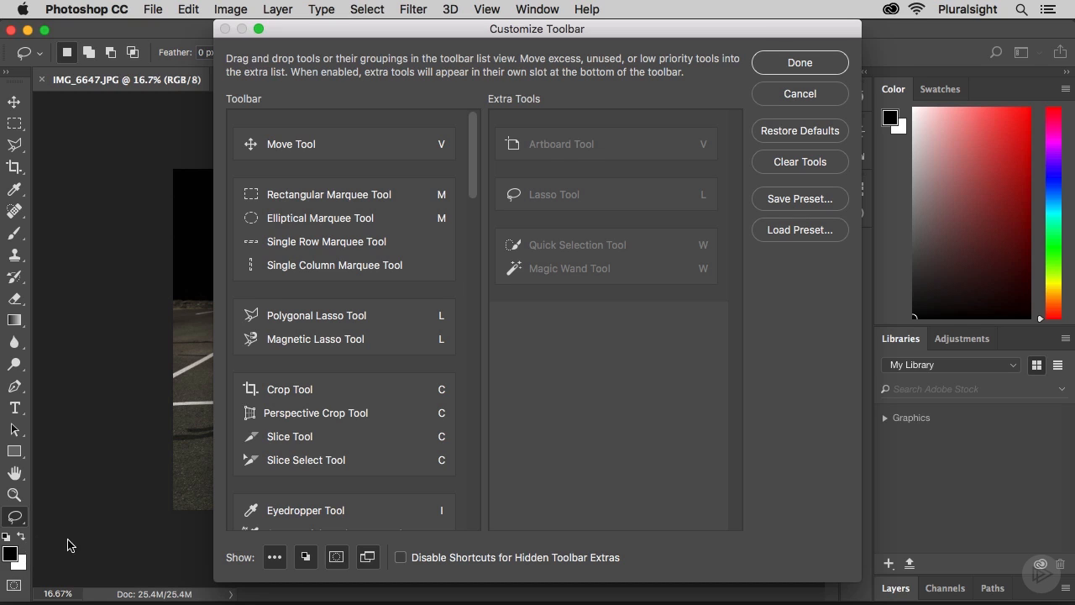
pyautogui.click(336, 557)
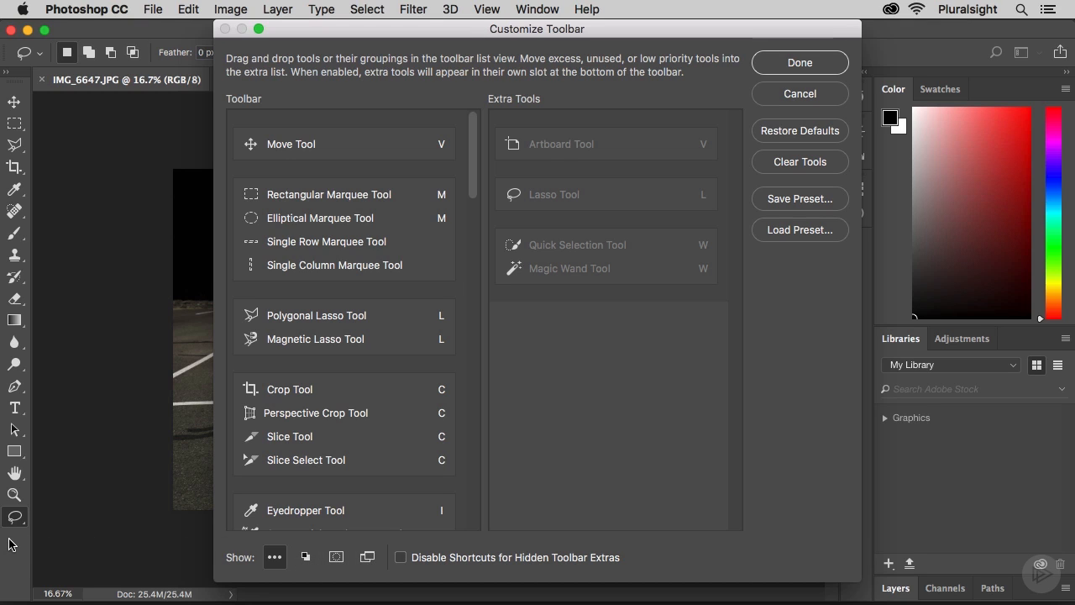
pyautogui.click(305, 557)
pyautogui.click(336, 557)
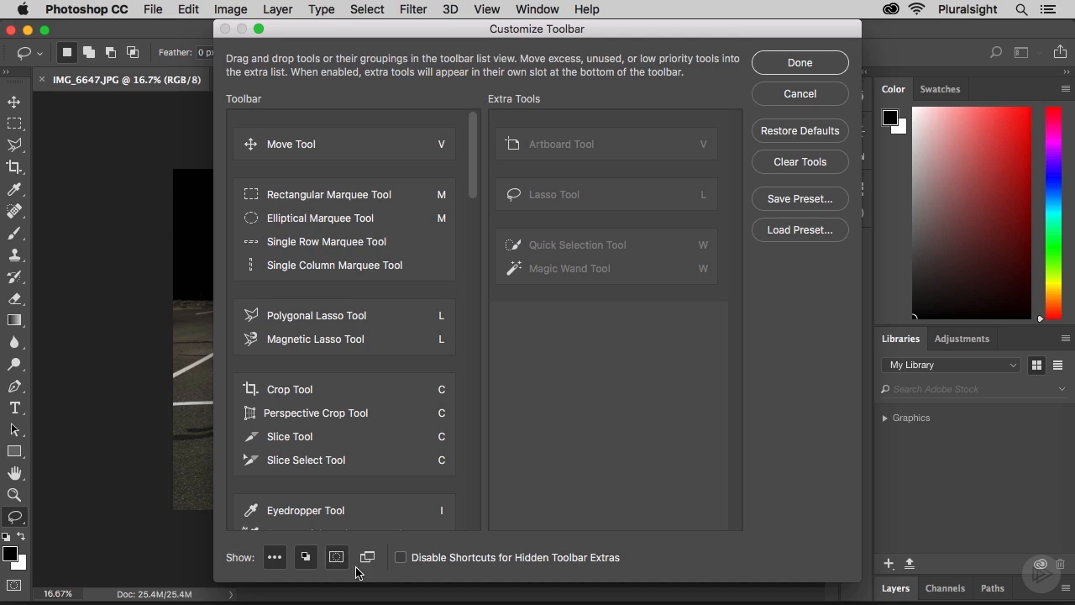
pyautogui.click(367, 557)
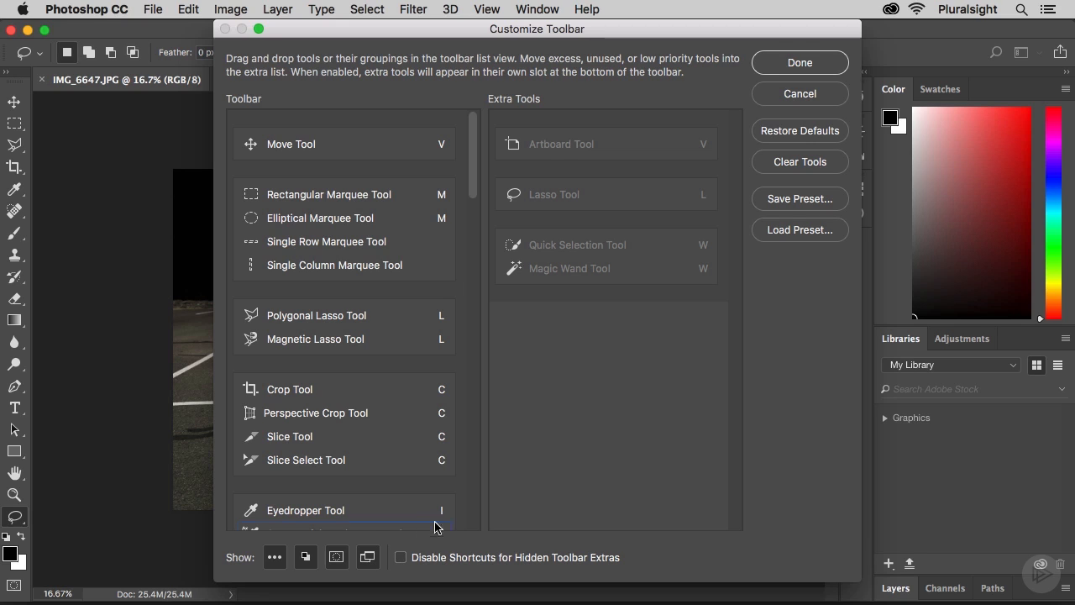
# Clear all tools from the toolbar and add back only the Move, Polygonal Lasso and Perspective Crop tools
pyautogui.click(784, 169)
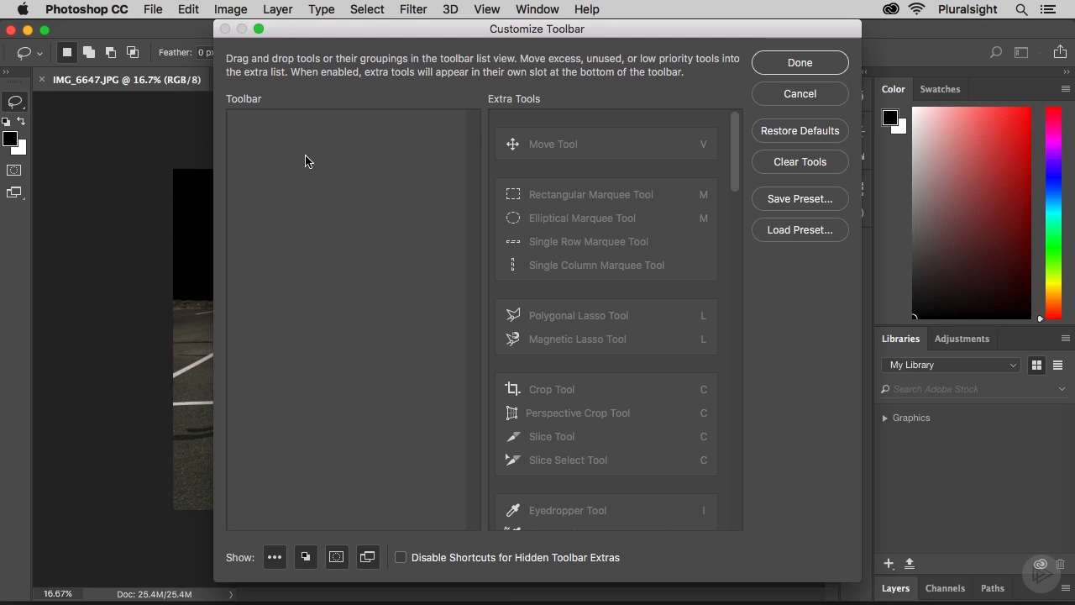
pyautogui.moveTo(562, 148); pyautogui.dragTo(312, 141)
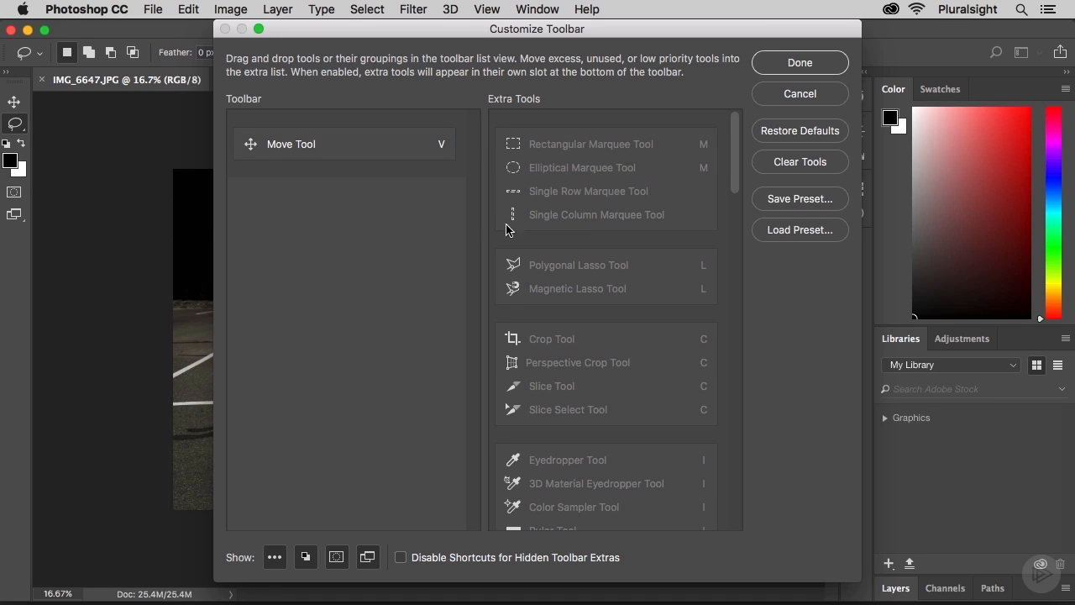
pyautogui.moveTo(576, 264); pyautogui.dragTo(313, 216)
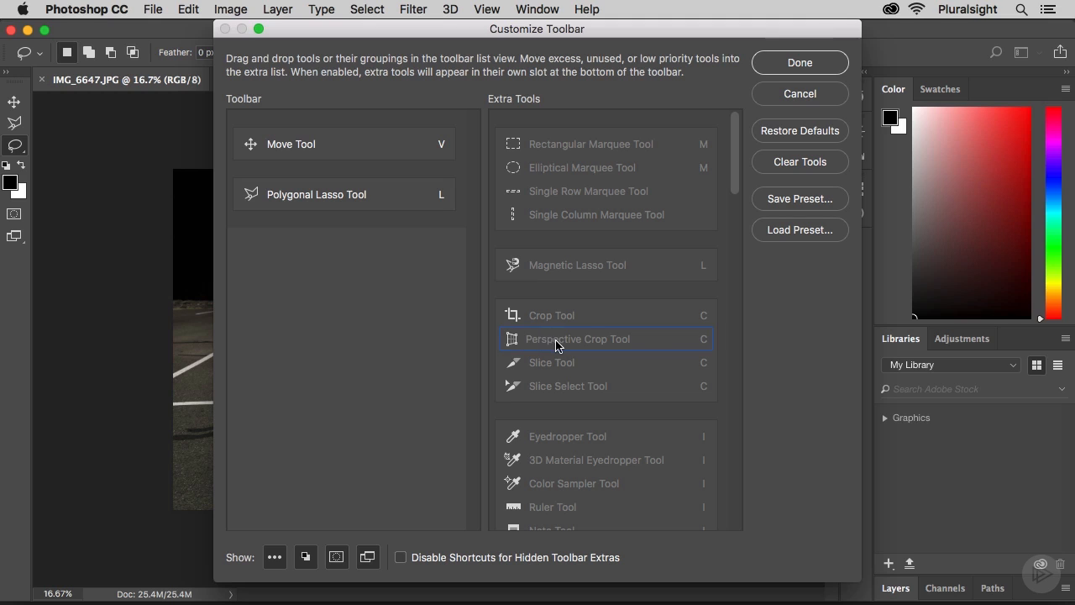
pyautogui.moveTo(557, 345)
pyautogui.mouseDown()
pyautogui.moveTo(454, 321)
pyautogui.moveTo(323, 263)
pyautogui.mouseUp()
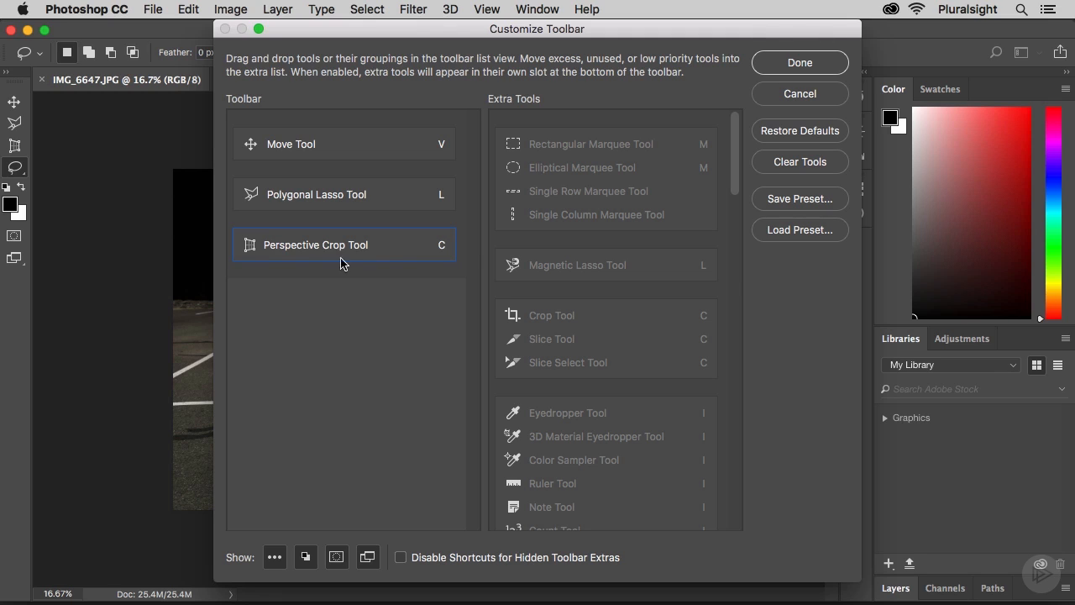
# Save the customized toolbar as a preset named Fundamentals.tbr in the Custom Toolbars folder, with the file extension shown
pyautogui.click(786, 208)
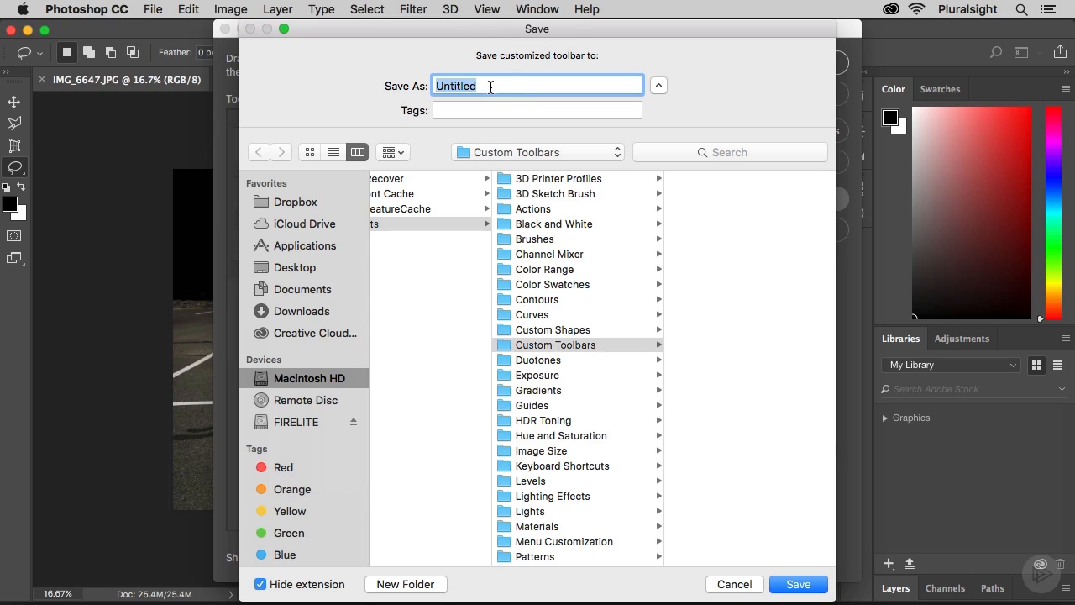
pyautogui.click(261, 585)
pyautogui.write('Fundament')
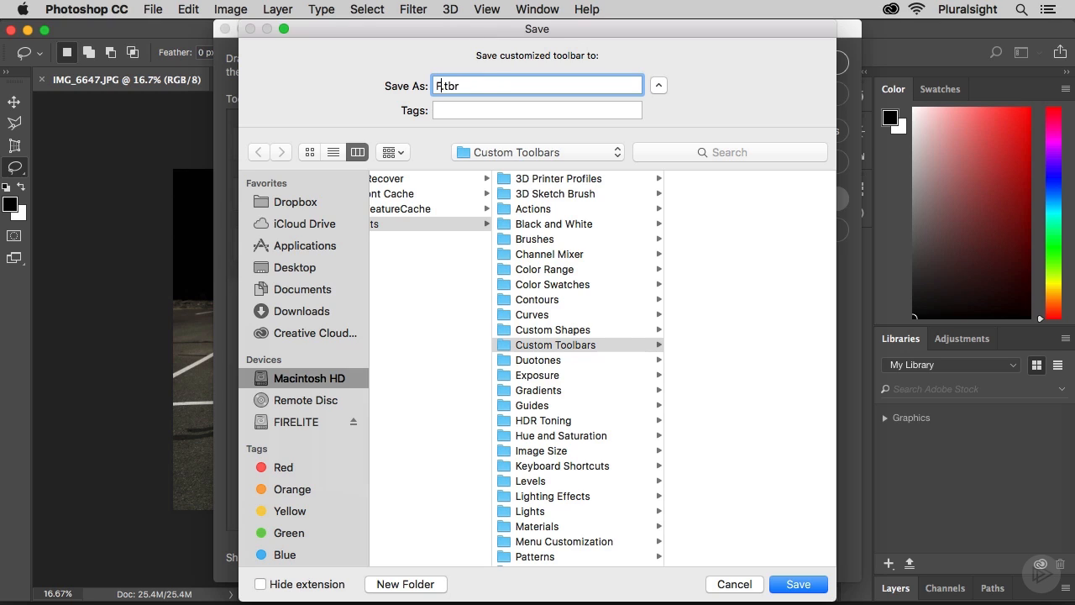
pyautogui.write('als')
pyautogui.click(787, 583)
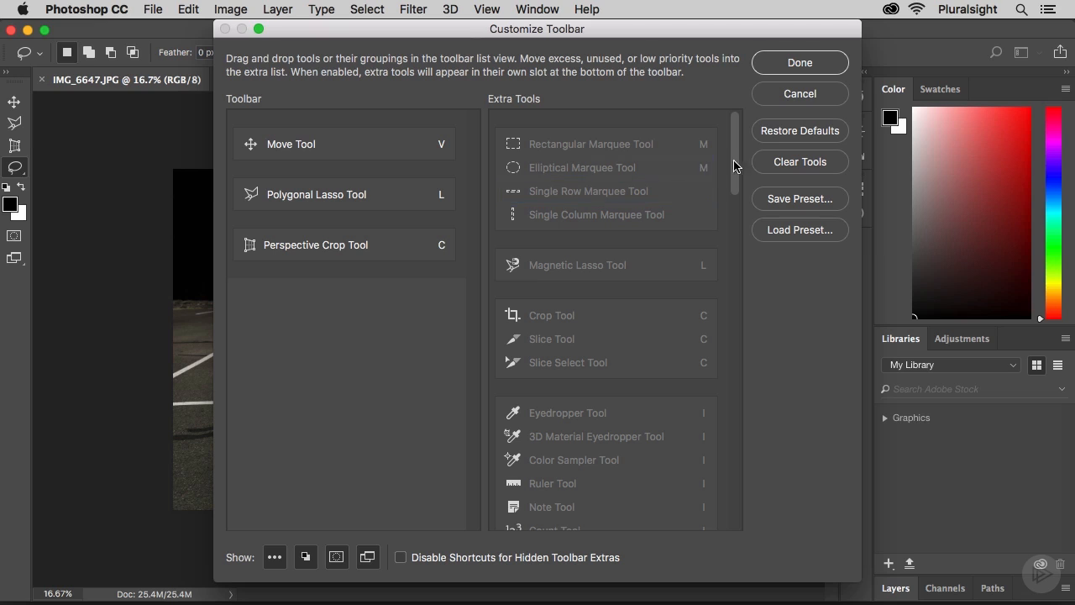
# Restore the default toolbar, then load the Fundamentals.tbr preset from the Custom Toolbars folder
pyautogui.click(777, 136)
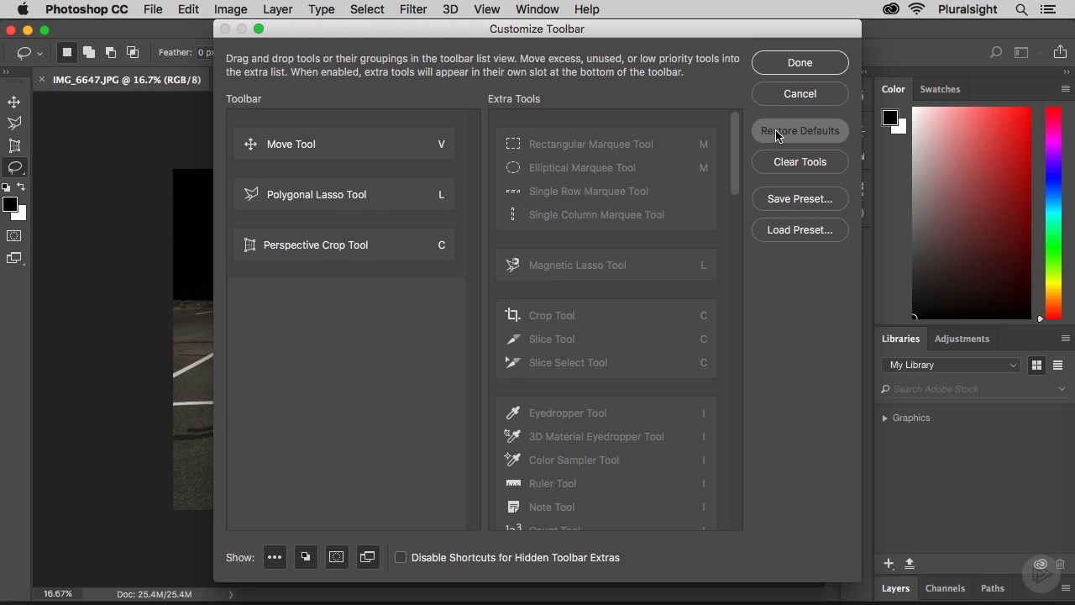
pyautogui.click(787, 234)
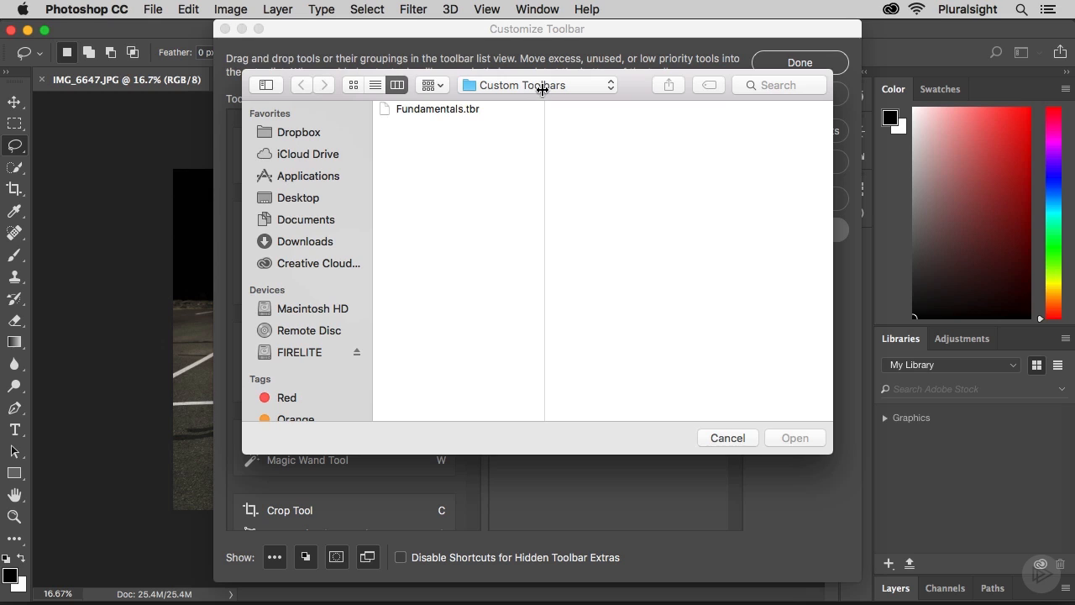
pyautogui.click(455, 109)
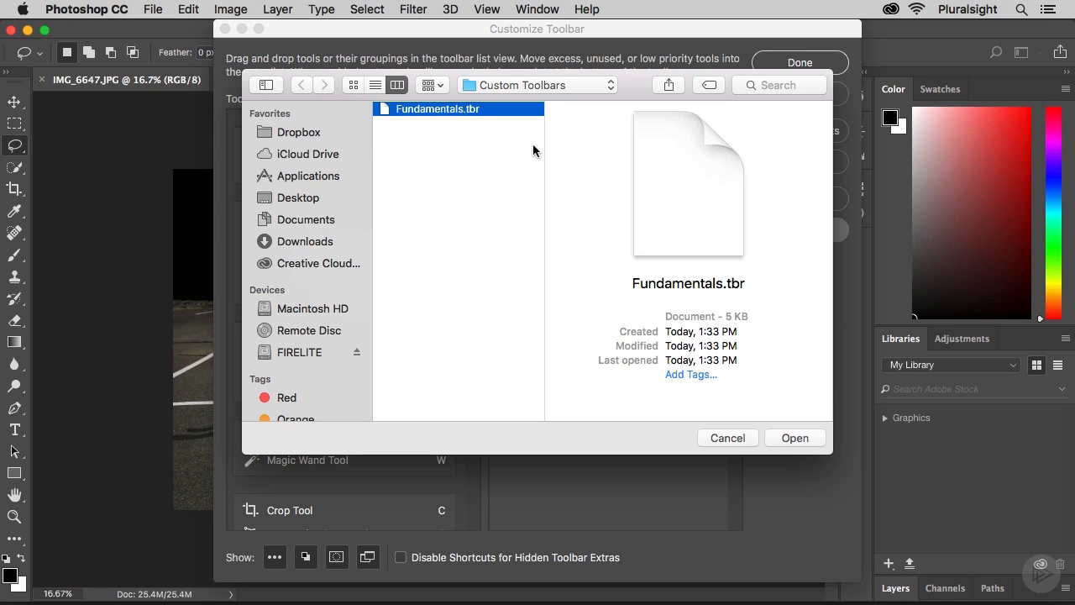
pyautogui.click(774, 438)
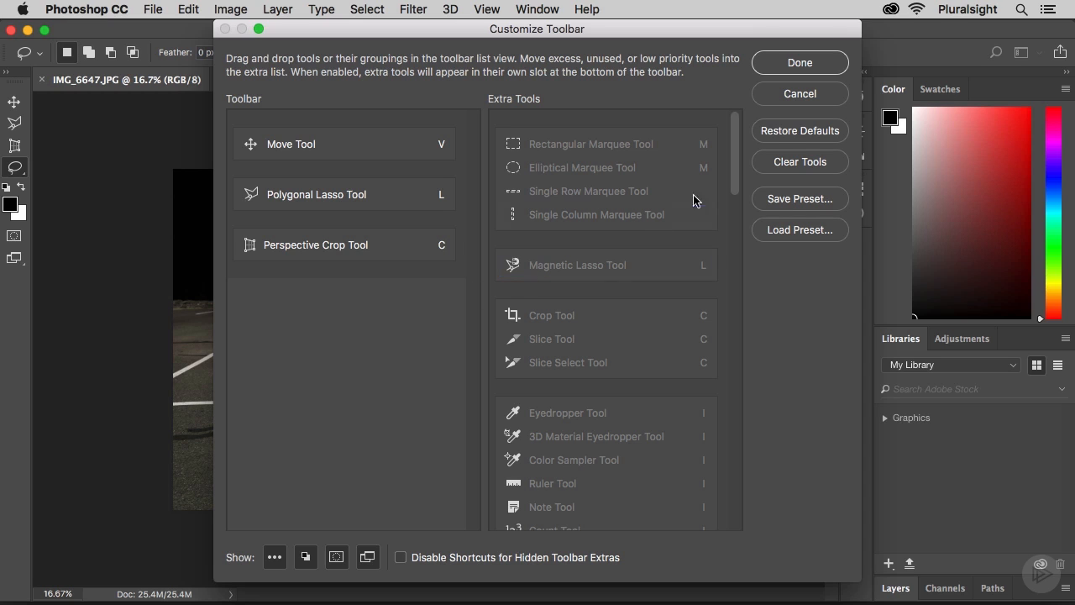
# Restore the toolbar to its default tools and finish the customization
pyautogui.click(783, 138)
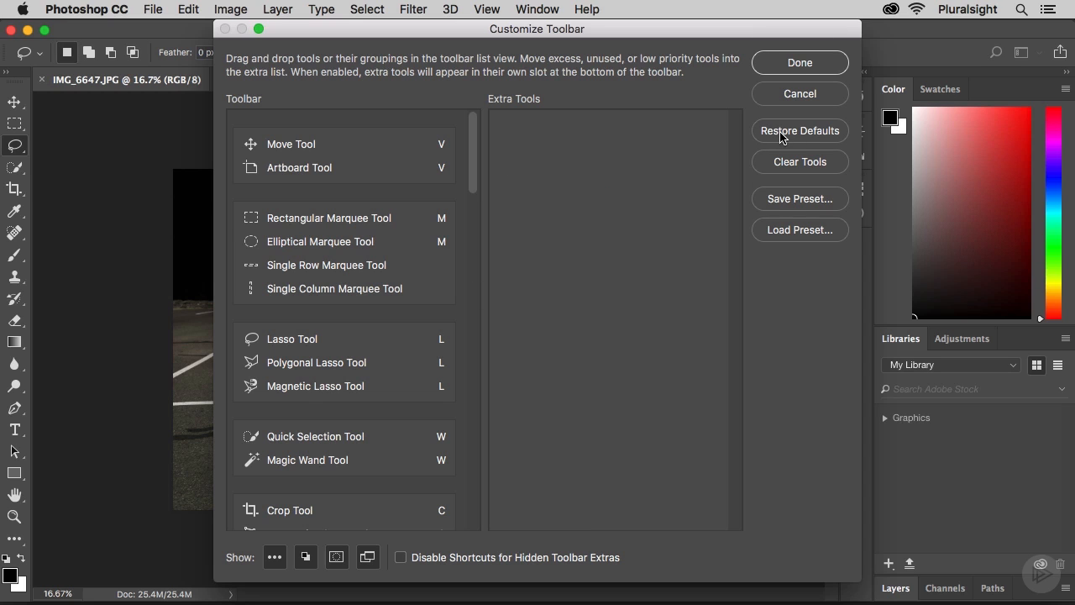
pyautogui.click(798, 67)
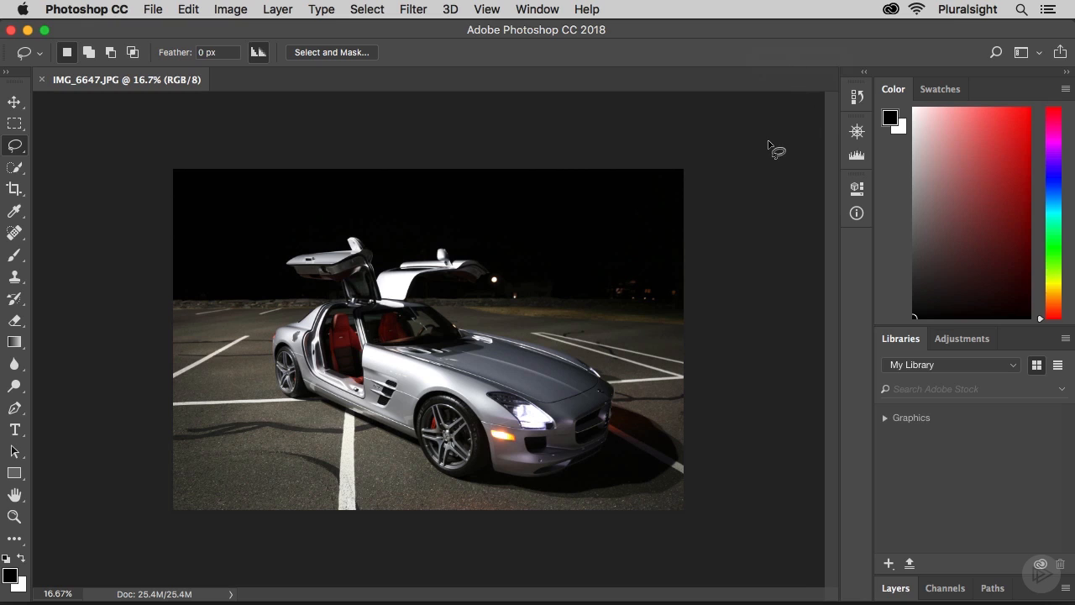